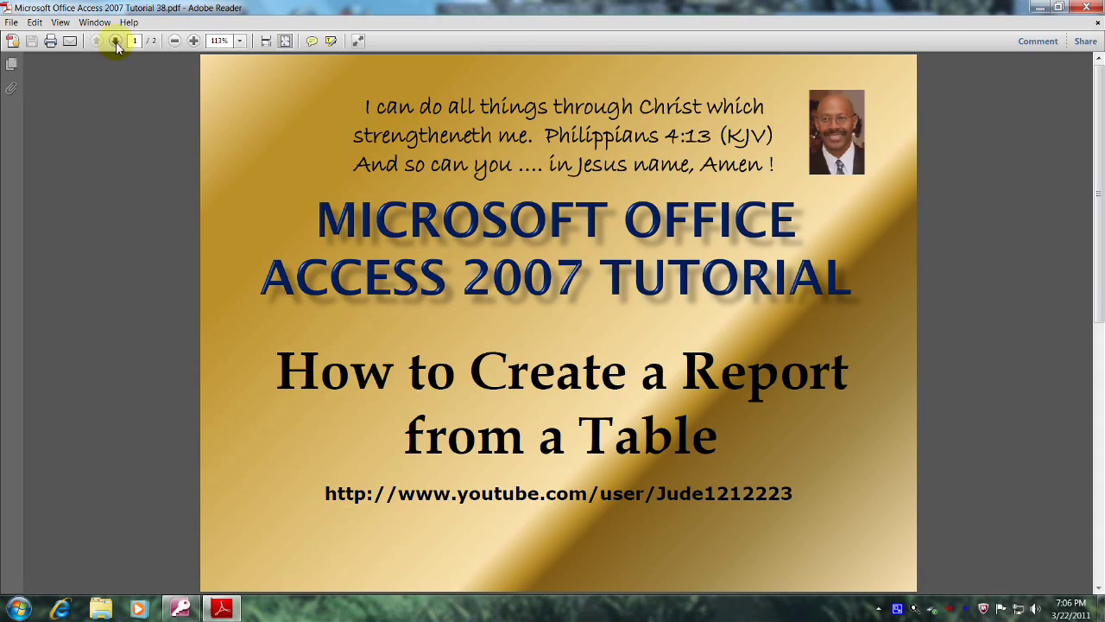
# Step: View the tutorial's Objectives page in Adobe Reader, then bring the Northwind database in Access forward
pyautogui.click(115, 41)
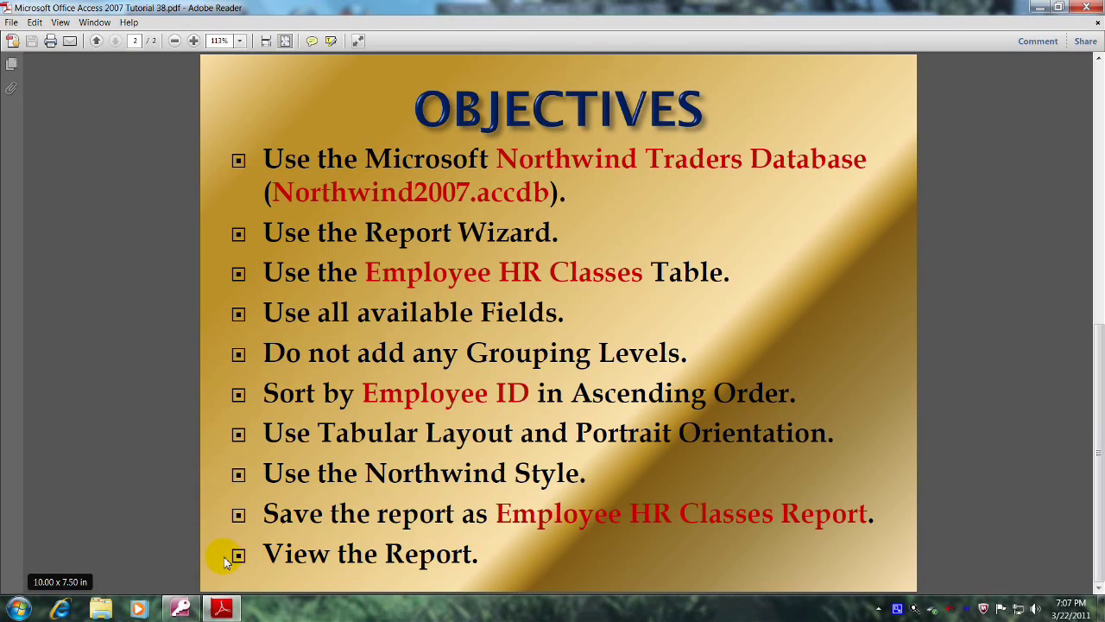
pyautogui.click(179, 608)
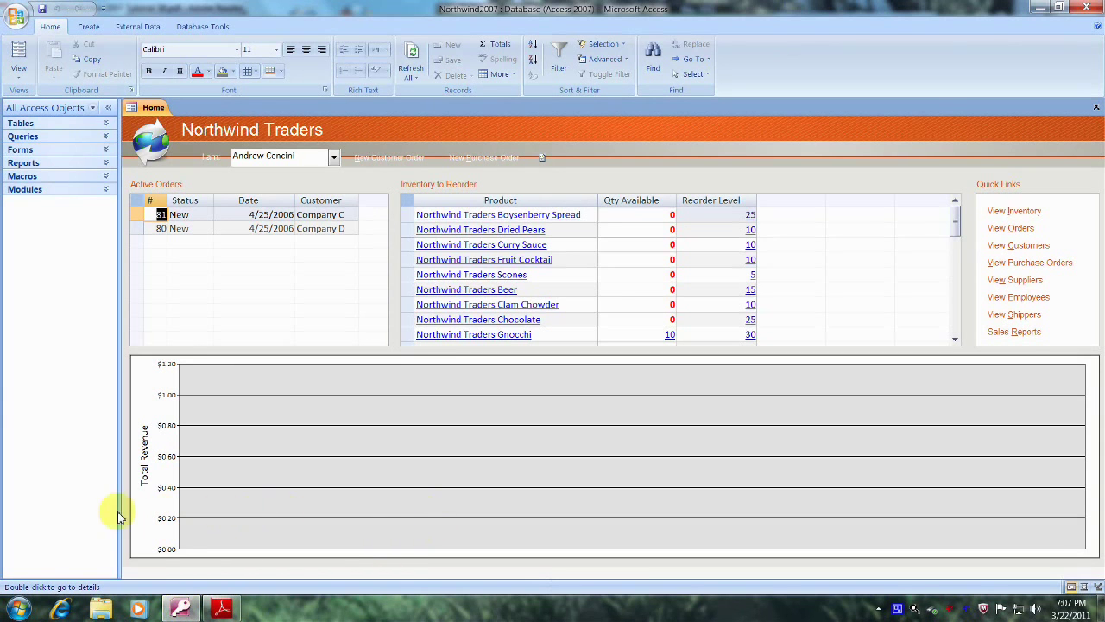
# Step: Expand Tables in the Navigation Pane and select the Employee HR Classes table
pyautogui.press('super+plus')
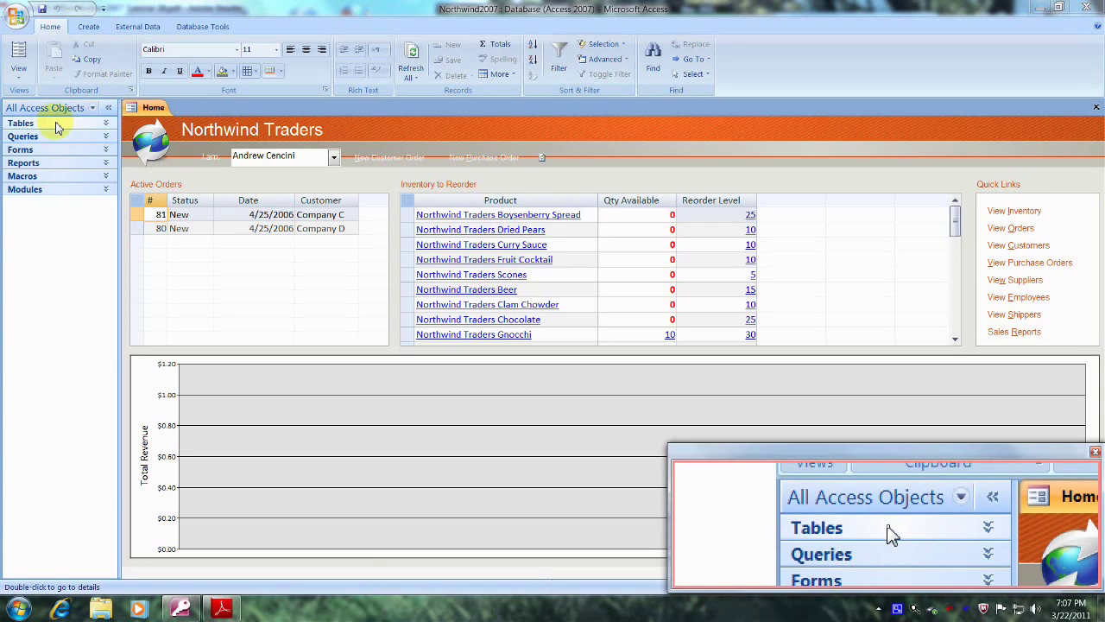
pyautogui.click(57, 127)
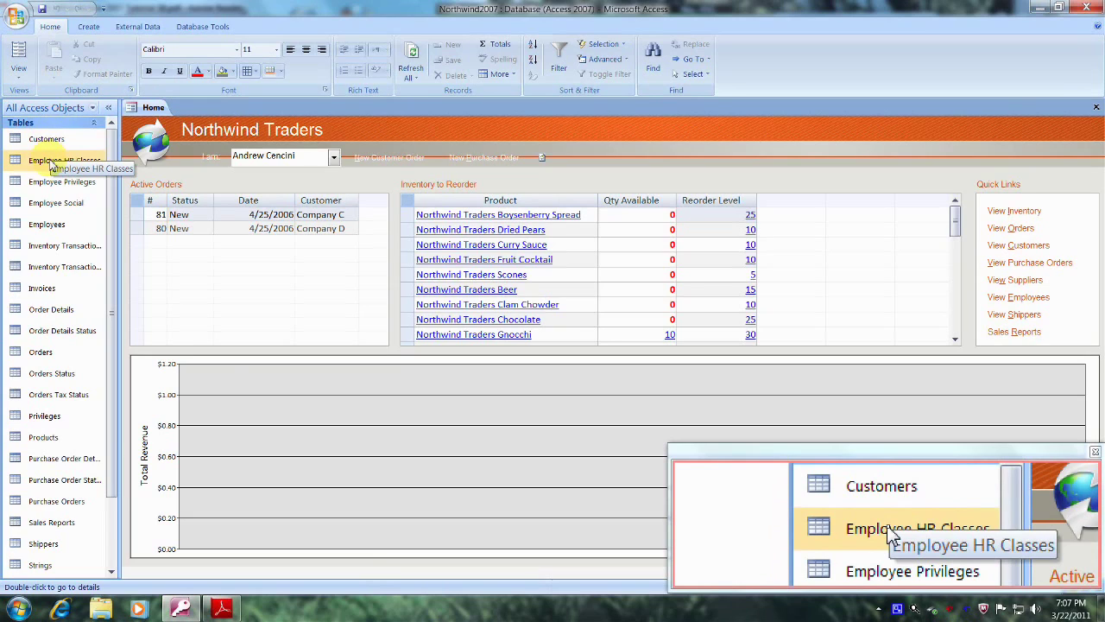
pyautogui.click(52, 166)
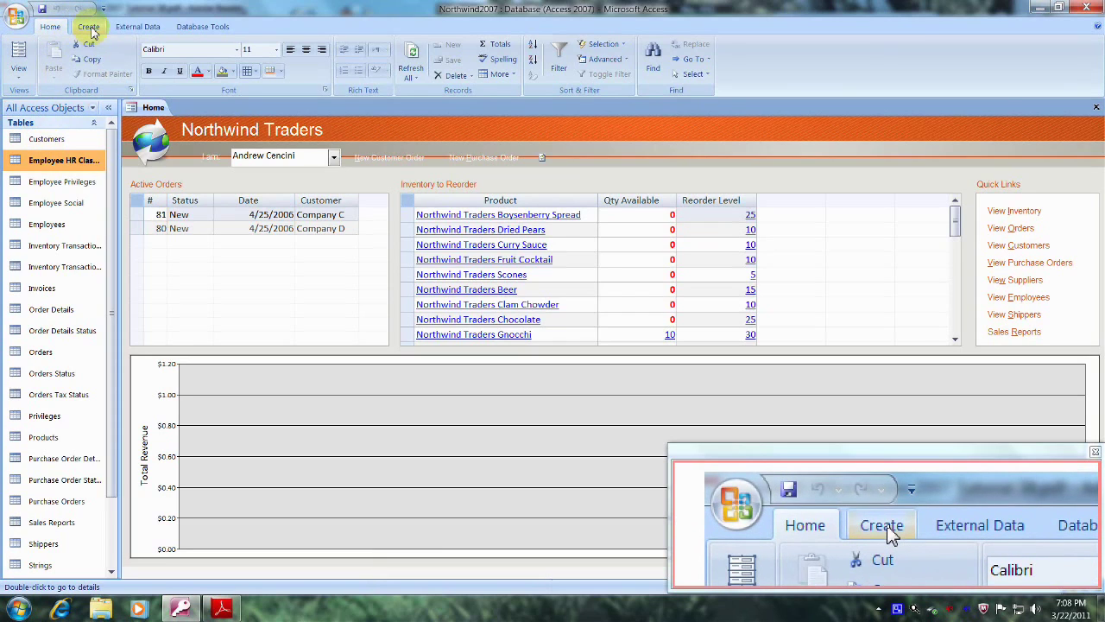
# Step: Launch the Report Wizard from the Create tab for the Employee HR Classes table
pyautogui.click(89, 27)
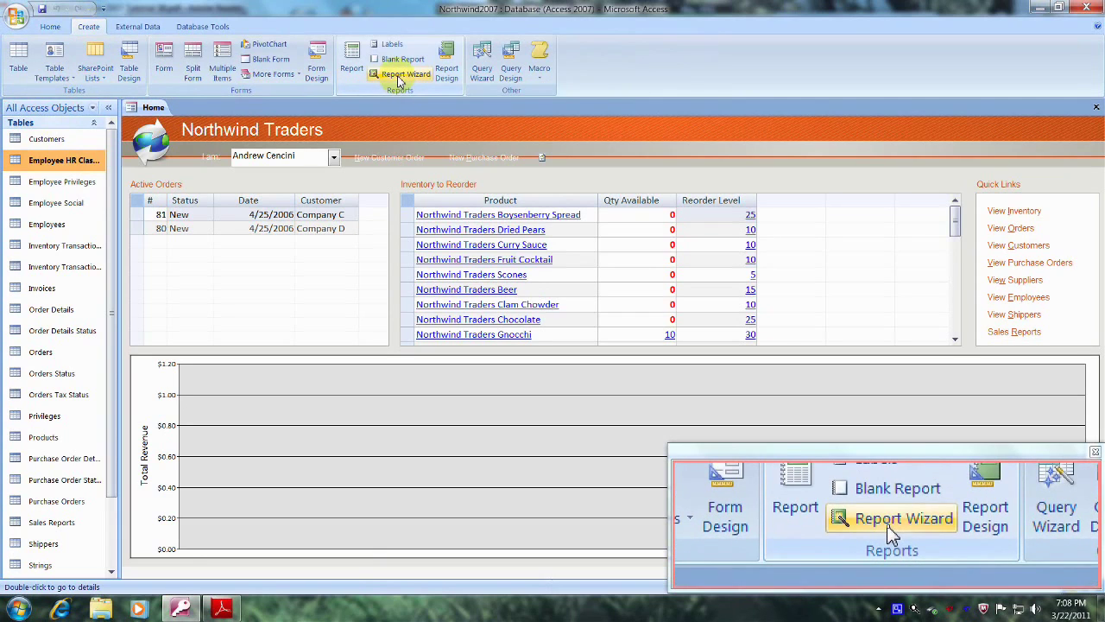
pyautogui.click(399, 76)
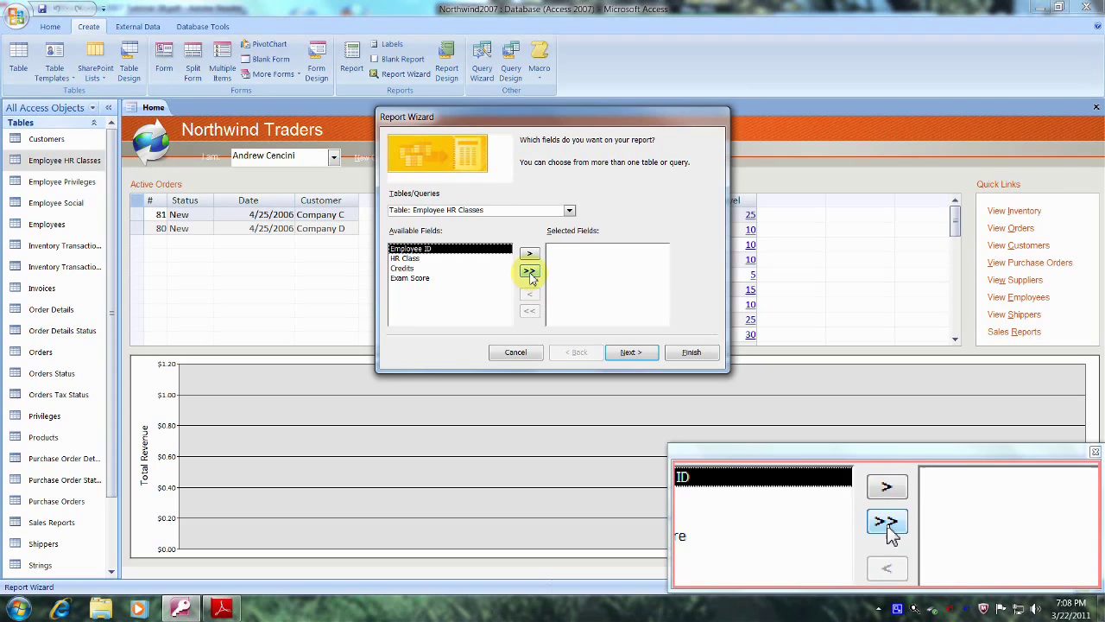
# Step: Add all four fields, skip grouping, and sort ascending by Employee ID
pyautogui.click(530, 273)
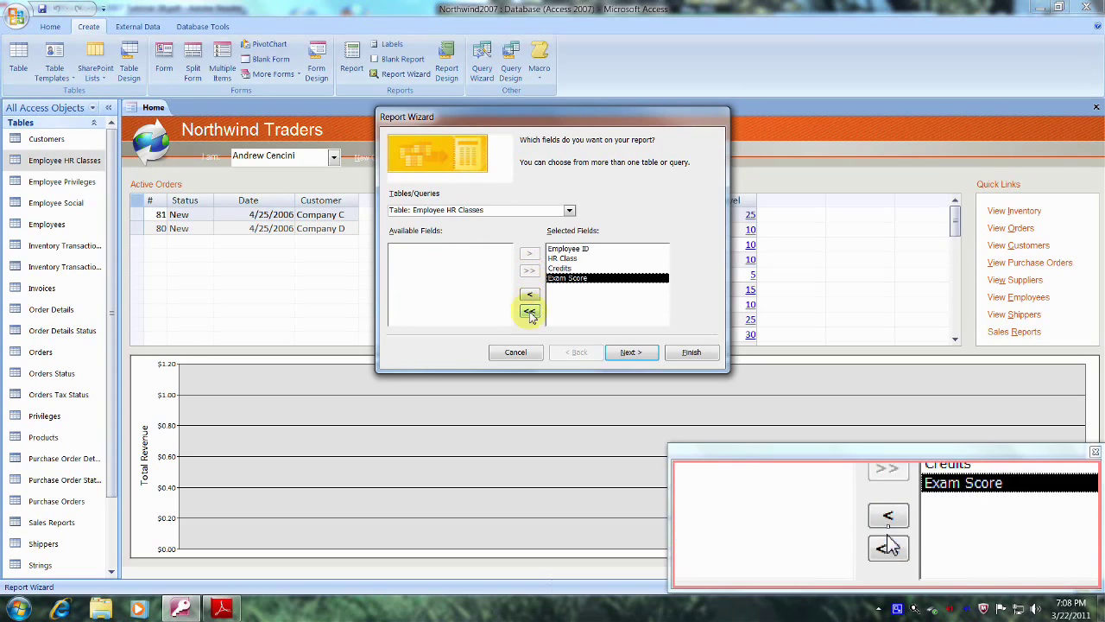
pyautogui.click(630, 354)
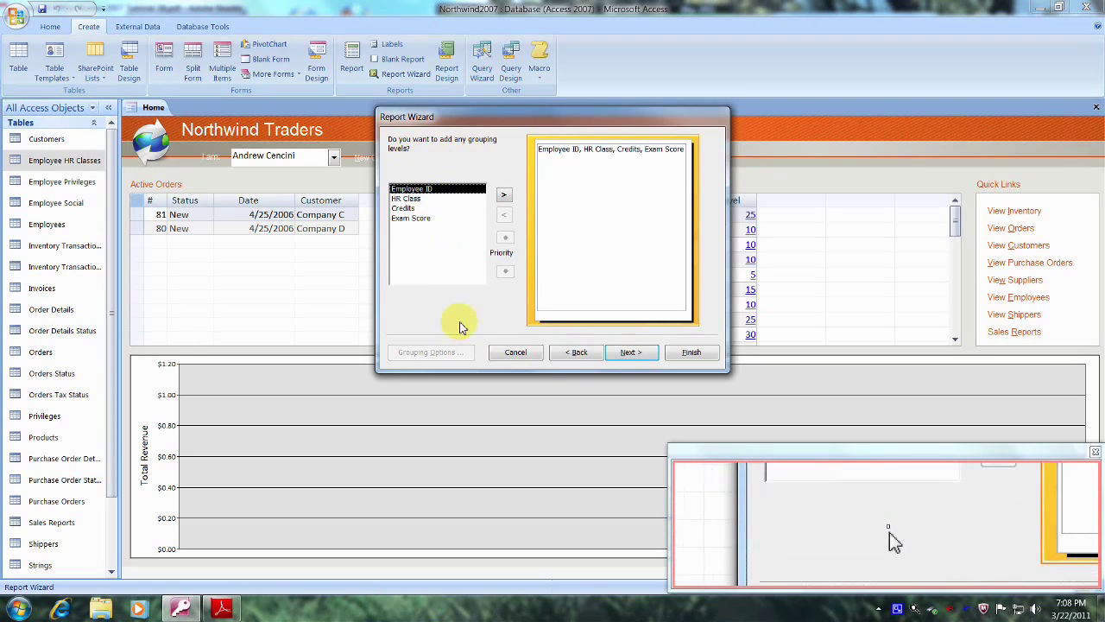
pyautogui.click(629, 354)
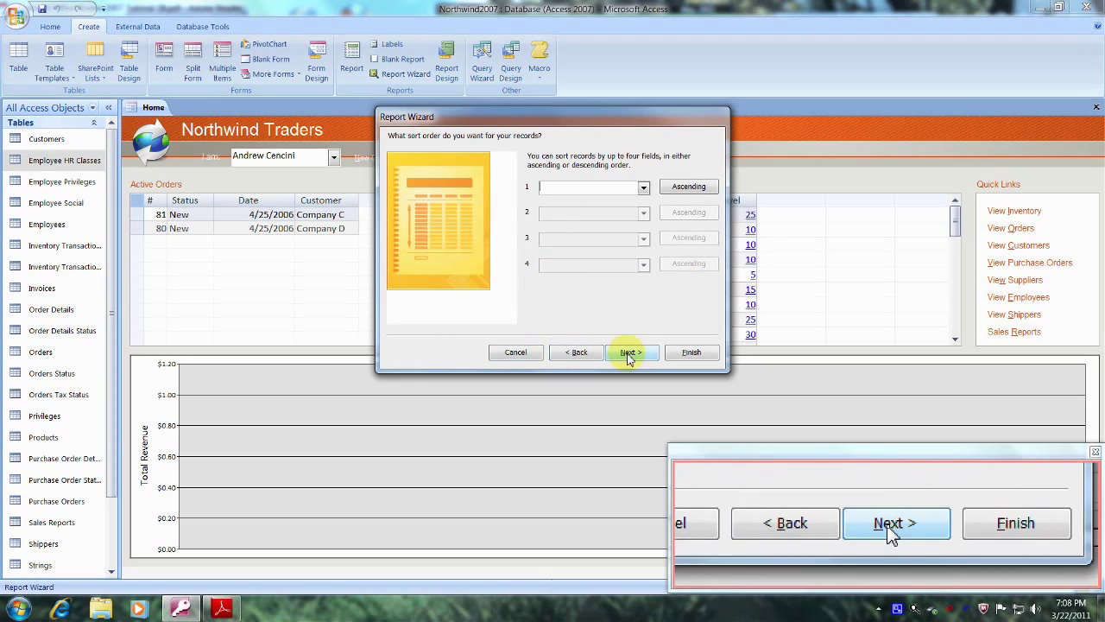
pyautogui.click(643, 189)
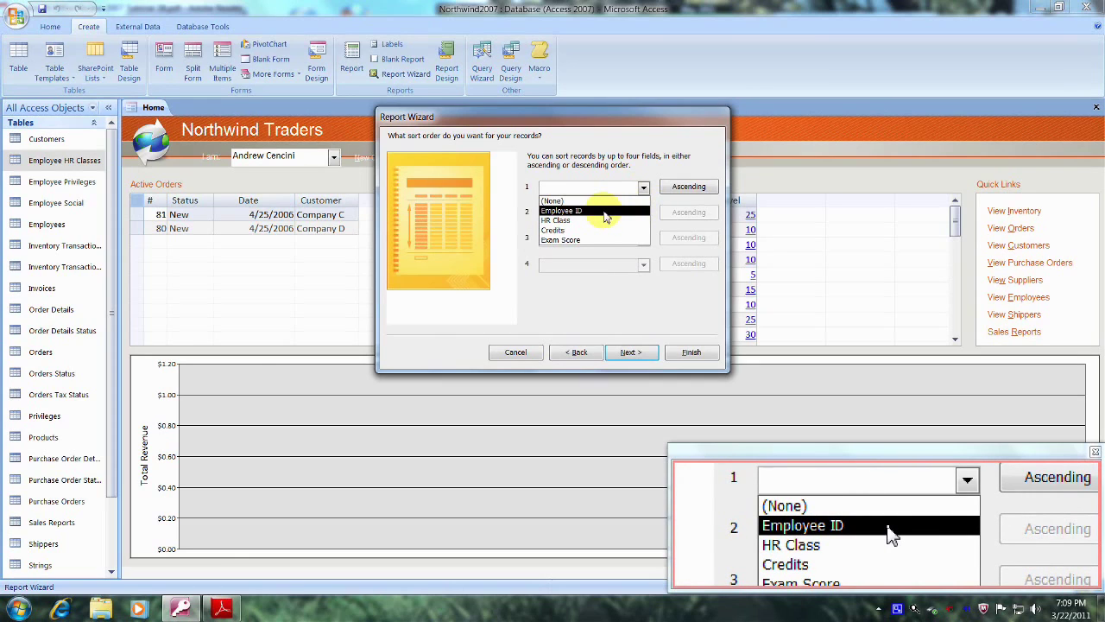
pyautogui.click(606, 216)
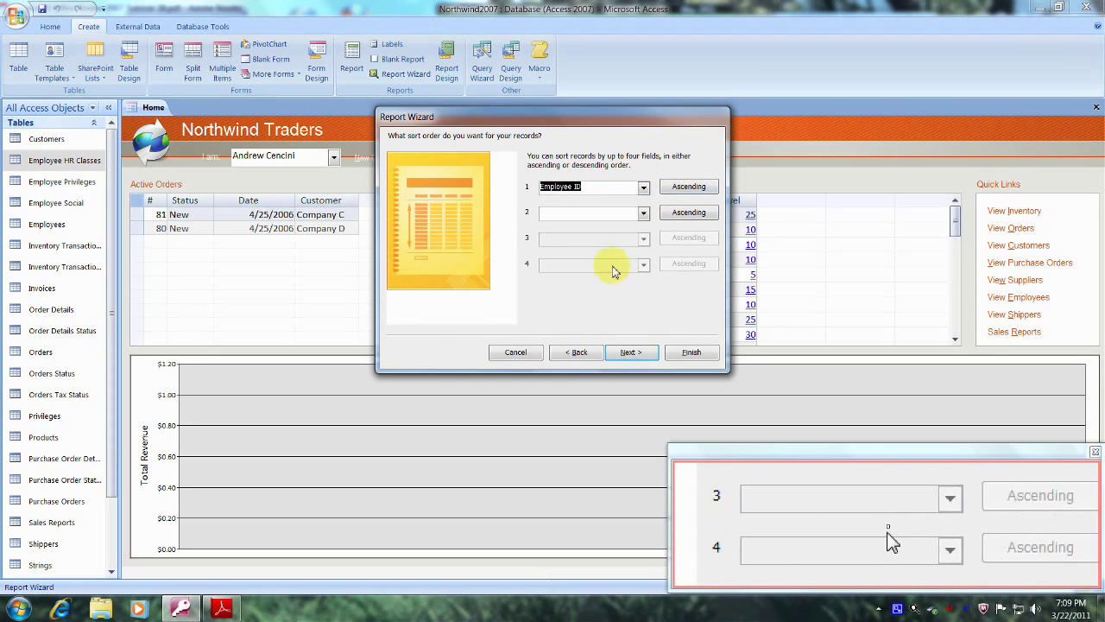
# Step: Keep the Tabular, Portrait layout and advance to the style page
pyautogui.click(628, 353)
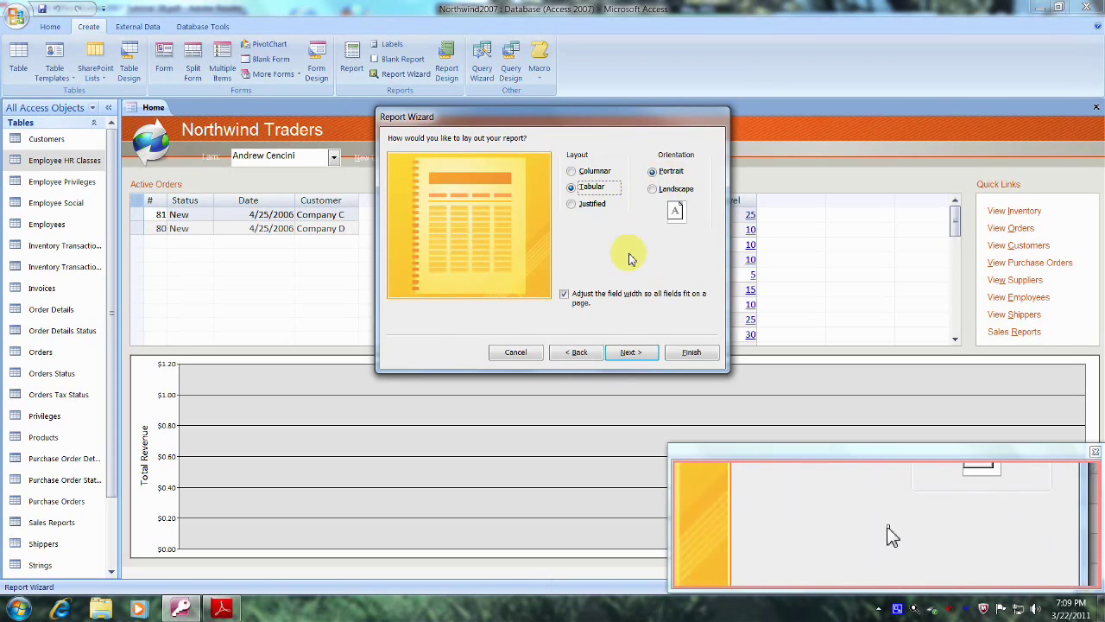
pyautogui.click(628, 358)
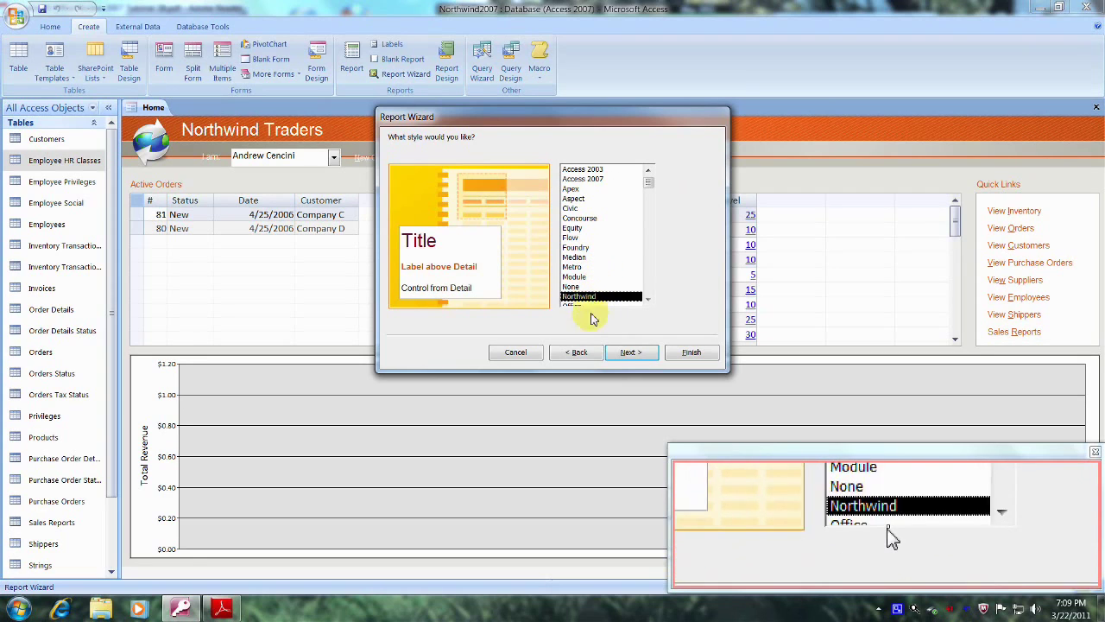
# Step: Accept the Northwind style and edit the report title to 'Employee HR Classes Report'
pyautogui.click(631, 353)
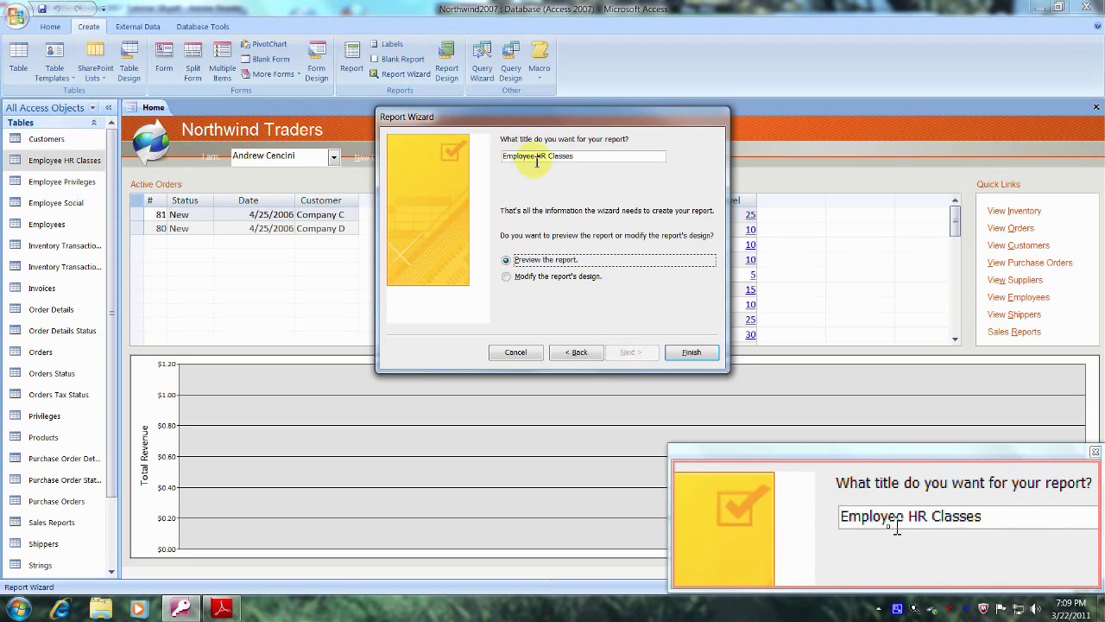
pyautogui.click(576, 156)
pyautogui.write('Report')
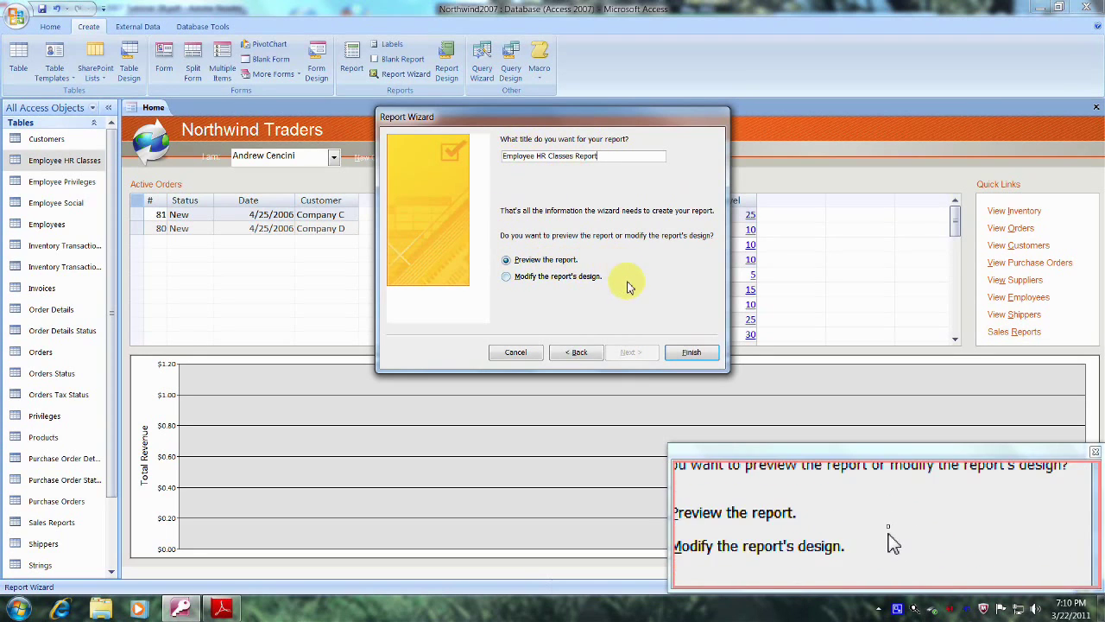
# Step: Finish the wizard to generate the Employee HR Classes Report and open it in Print Preview
pyautogui.click(688, 353)
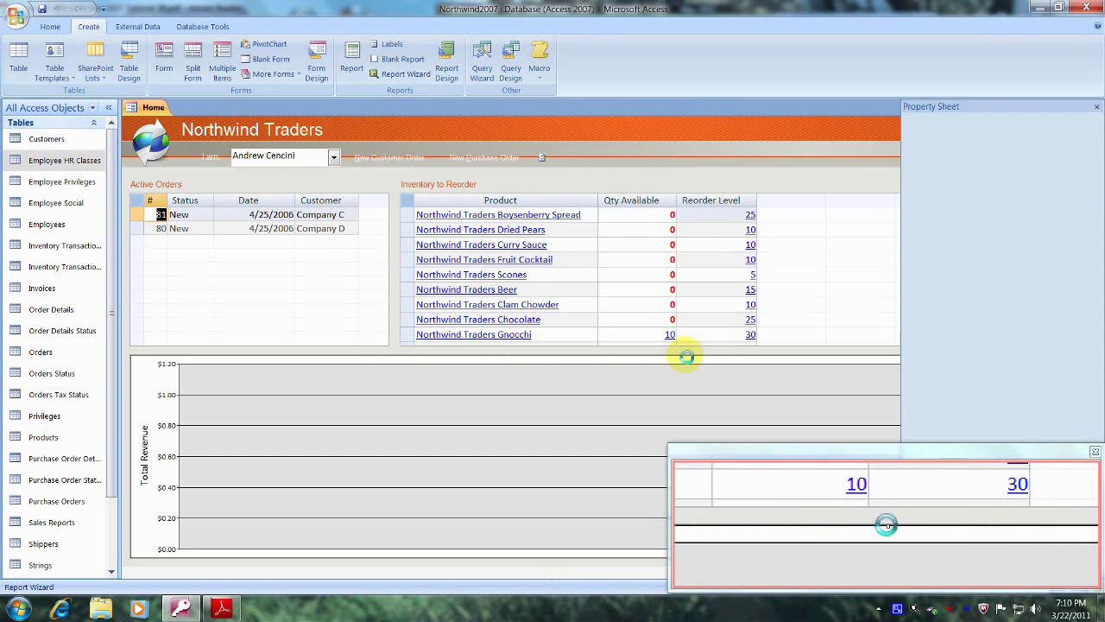